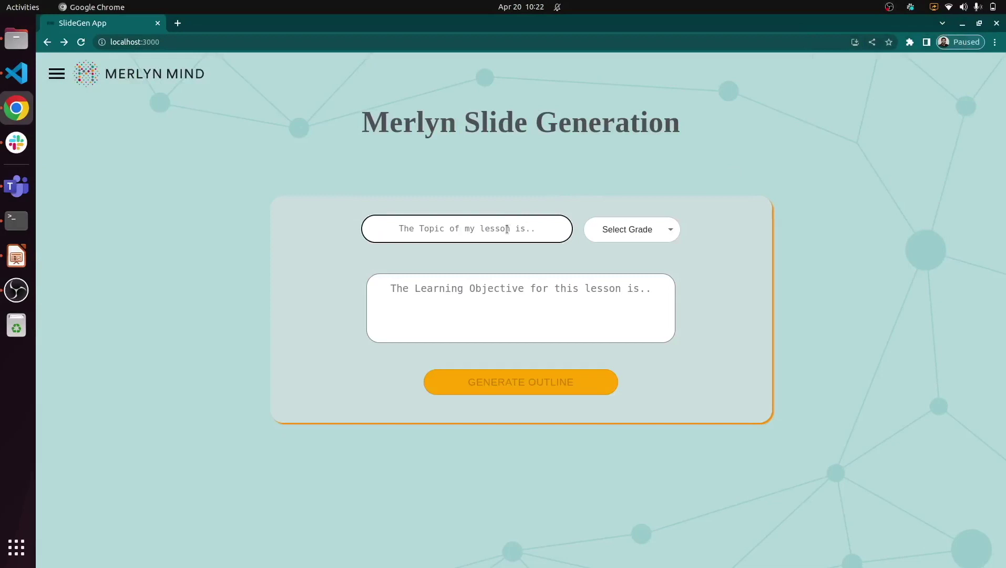
Create a Grade 5 'UV Rays' lesson with objective 'Effect on human body' and generate its outline.
type("UV Rays")
left_click(640, 230)
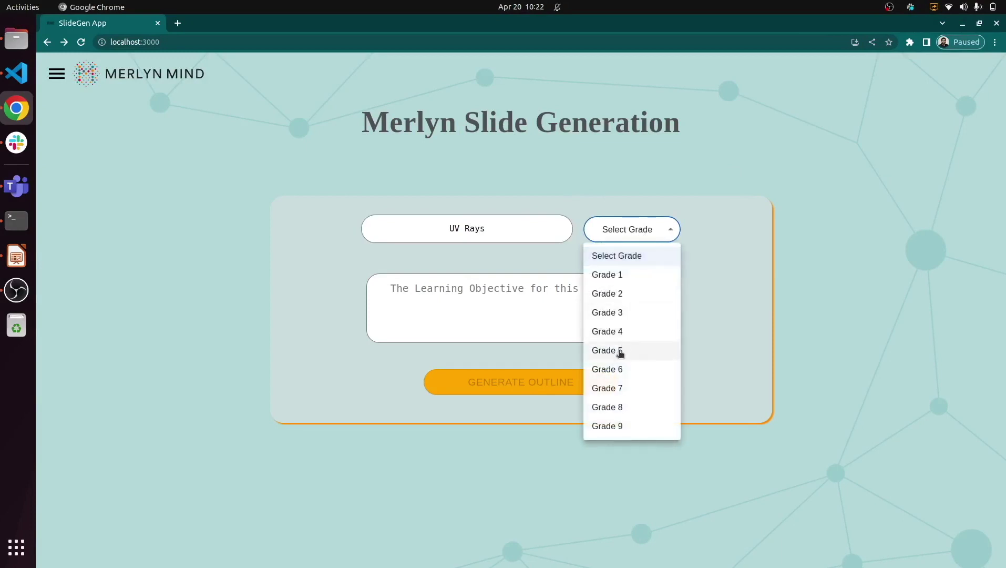
left_click(620, 351)
left_click(540, 306)
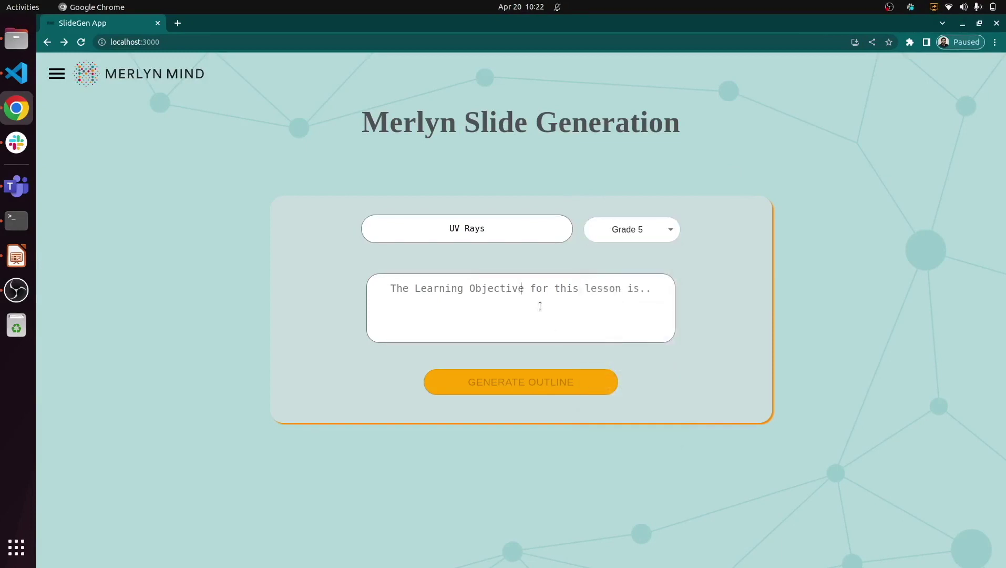
type("Effect o")
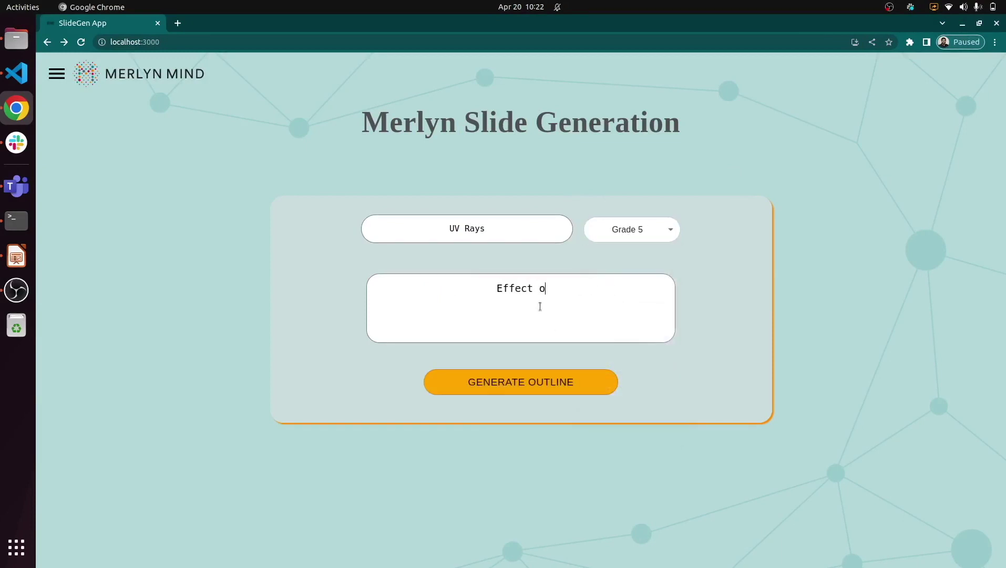
type("n human b")
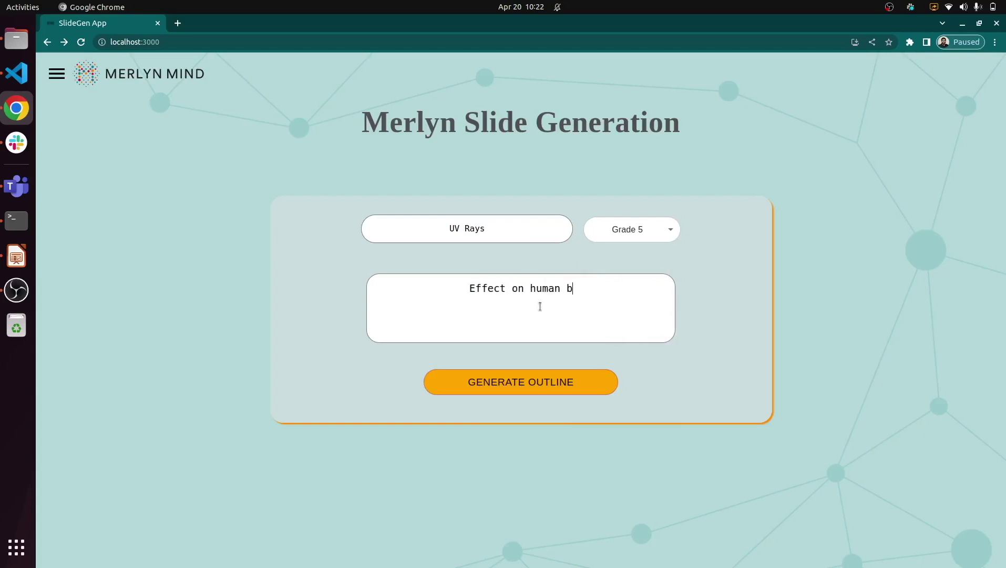
type("ody")
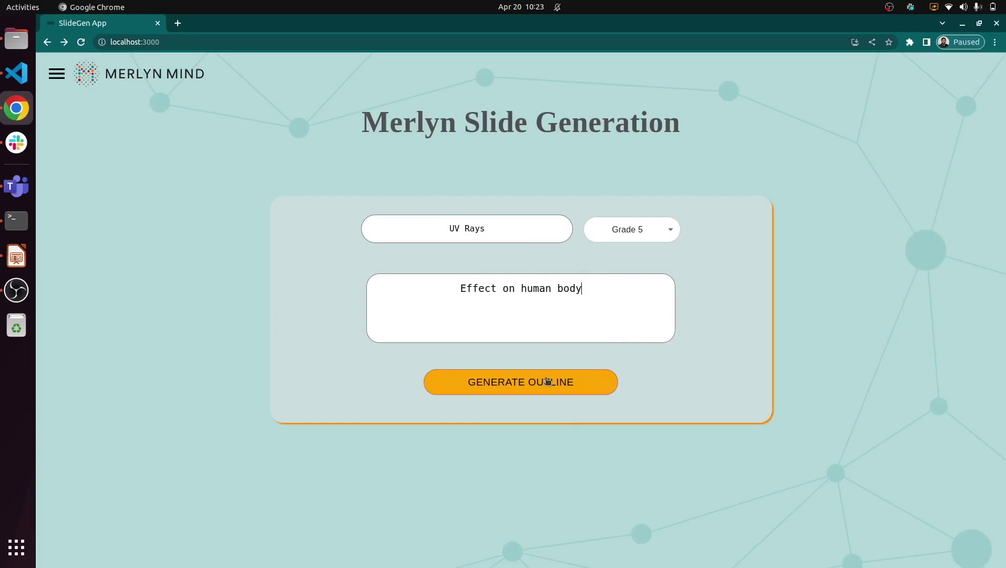
left_click(547, 381)
left_click(540, 385)
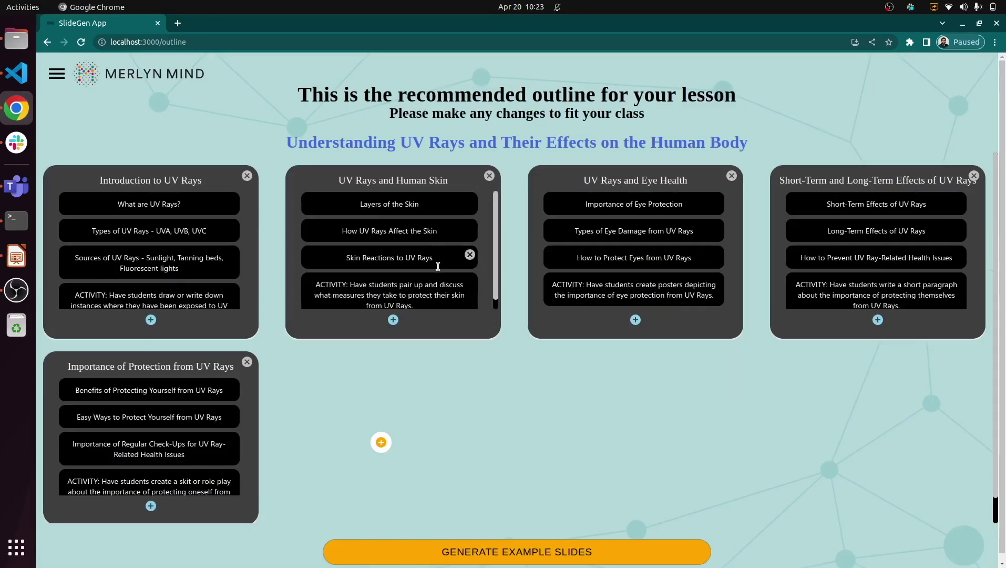
Remove 'How to Protect Eyes from UV Rays' and add a new section titled 'Effect on children'.
scroll(437, 263, "down", 1)
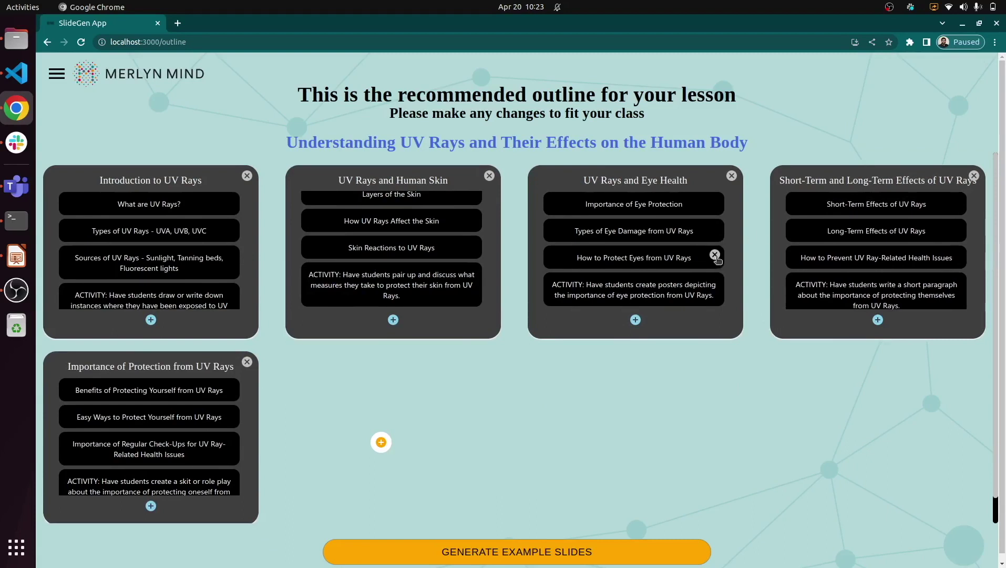
left_click(715, 255)
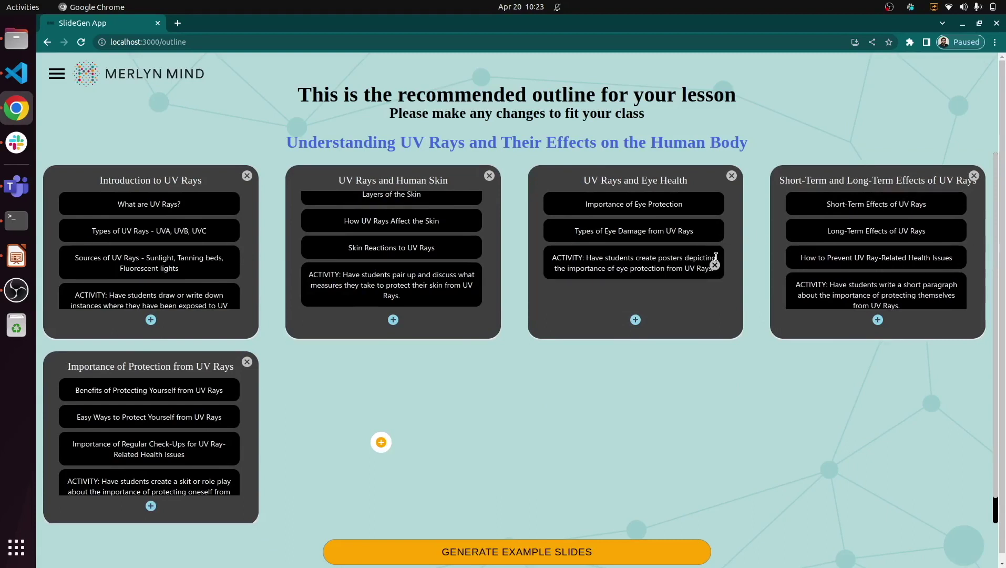
left_click(381, 444)
left_click(400, 364)
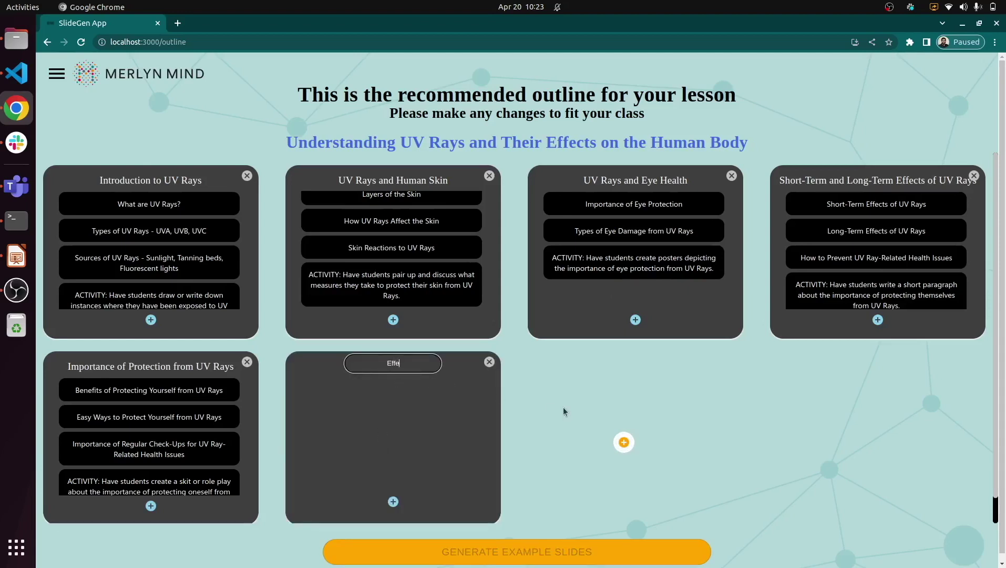
type("Effect on children")
Give the new section the subtopic 'Health of children' and move it to the second slot.
left_click(393, 502)
left_click(391, 397)
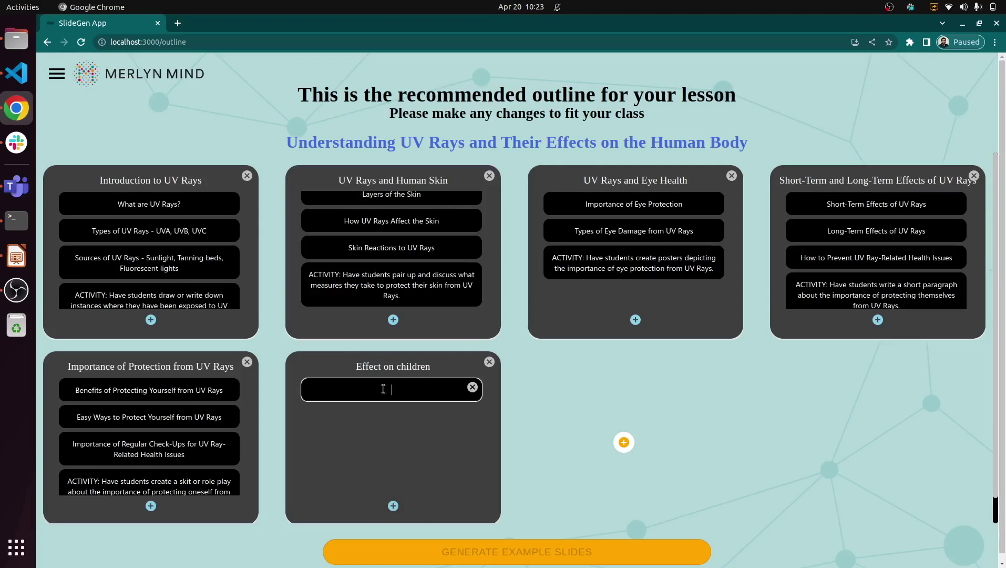
type("Health of children")
left_click(540, 455)
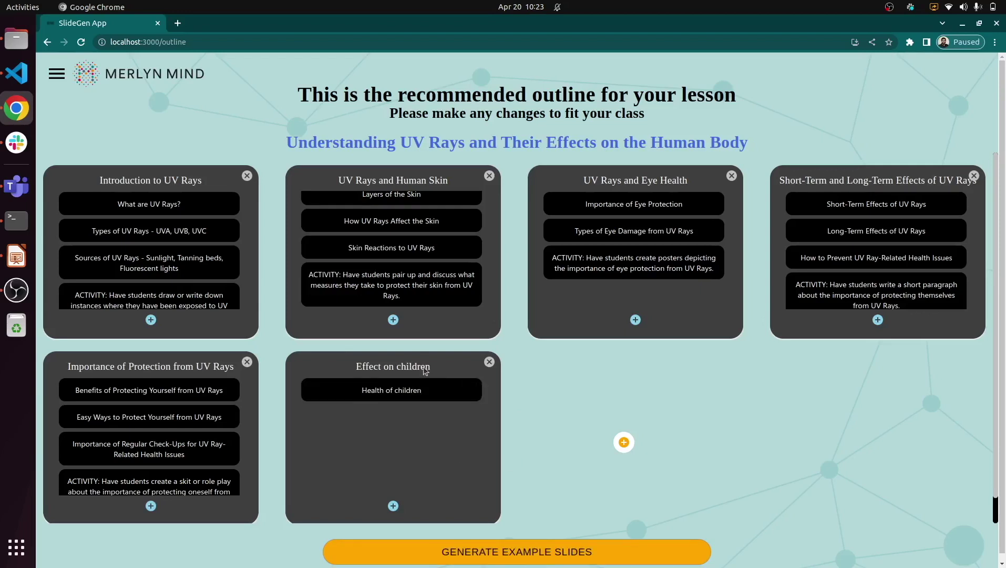
left_click_drag(442, 365, 446, 179)
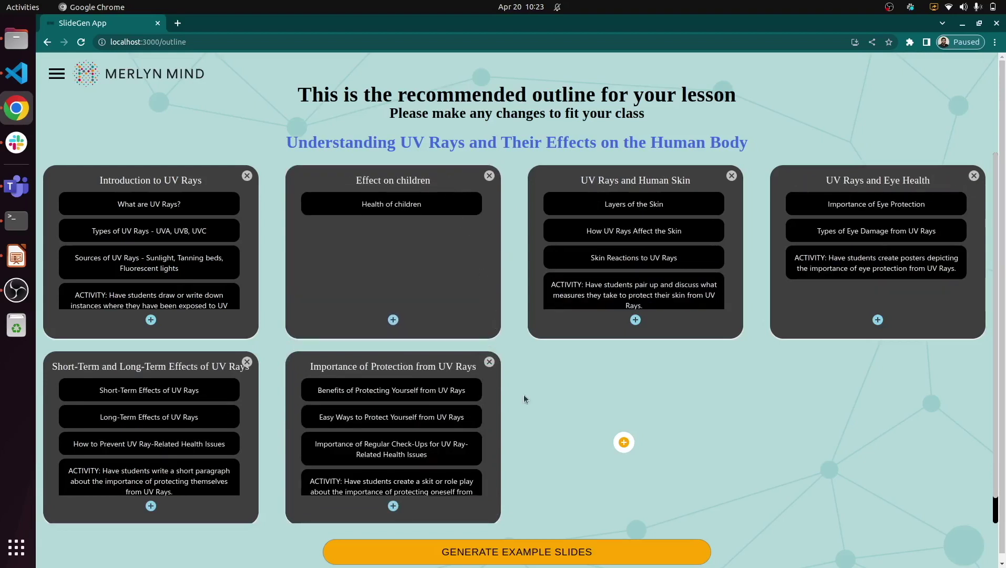
Generate the example slides and advance to the 'What are UV Rays?' slide.
scroll(555, 492, "down", 1)
left_click(543, 555)
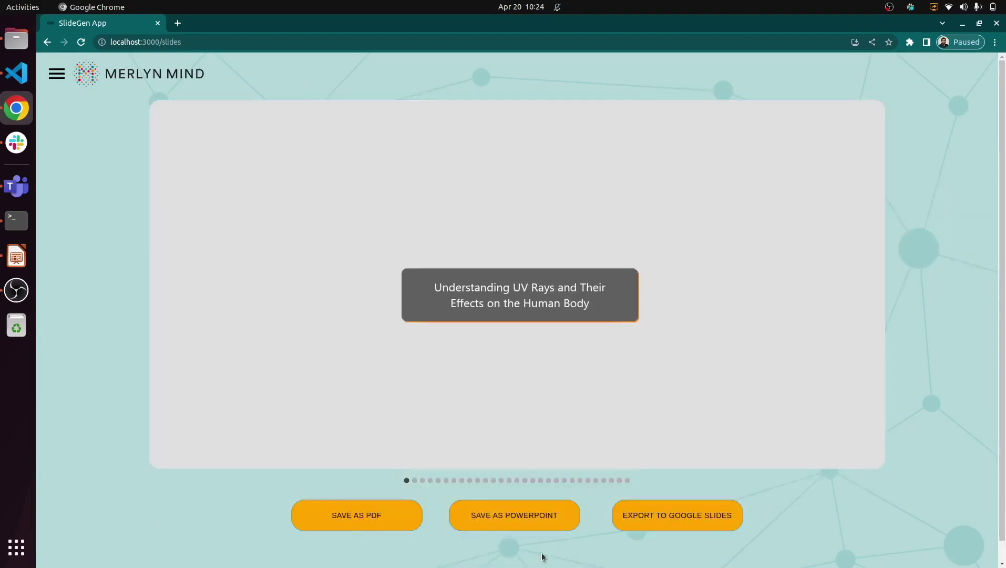
left_click(868, 313)
left_click(868, 313)
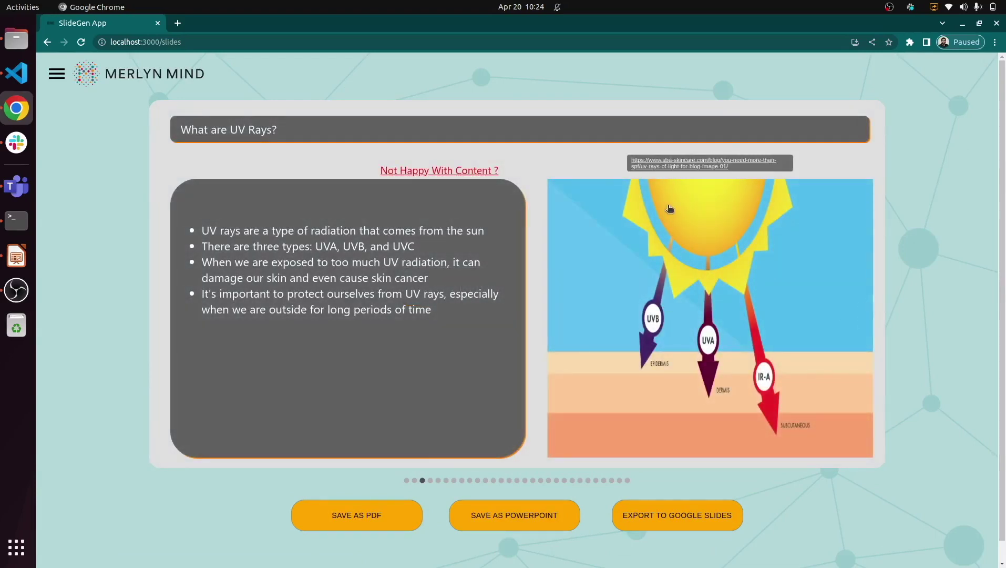
Check the sun image's source, then open the source page of the globe infographic alternative.
left_click(673, 169)
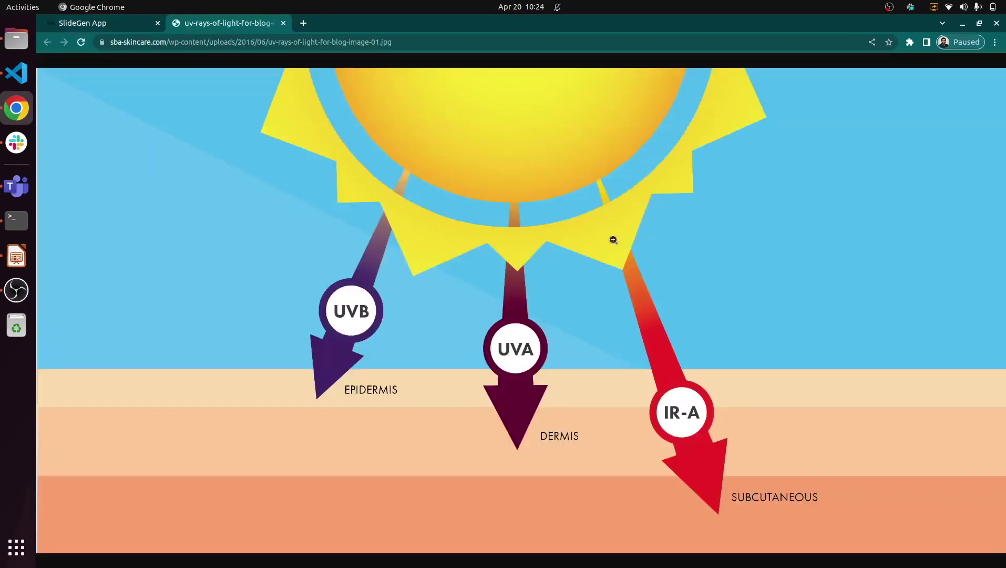
left_click(284, 24)
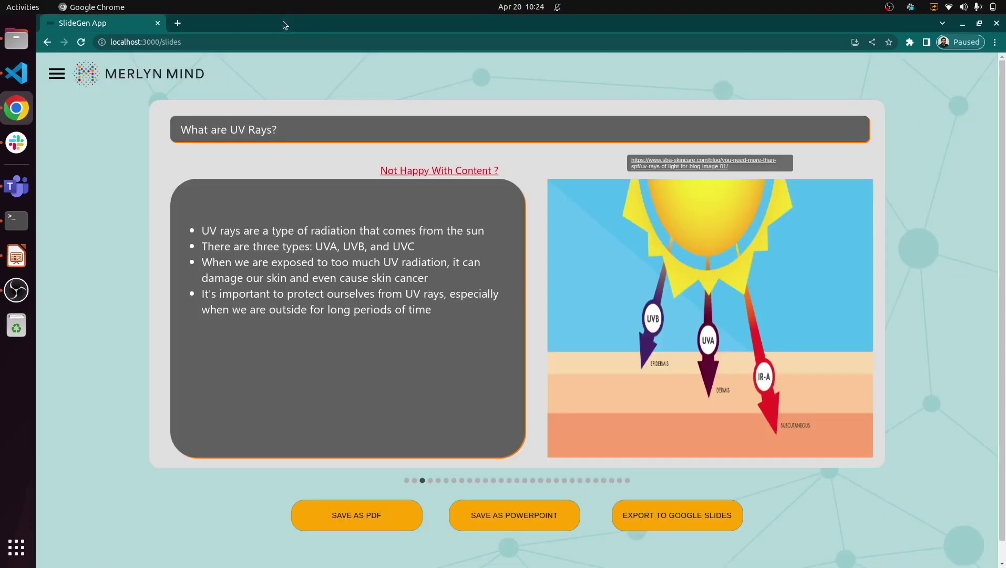
left_click(573, 300)
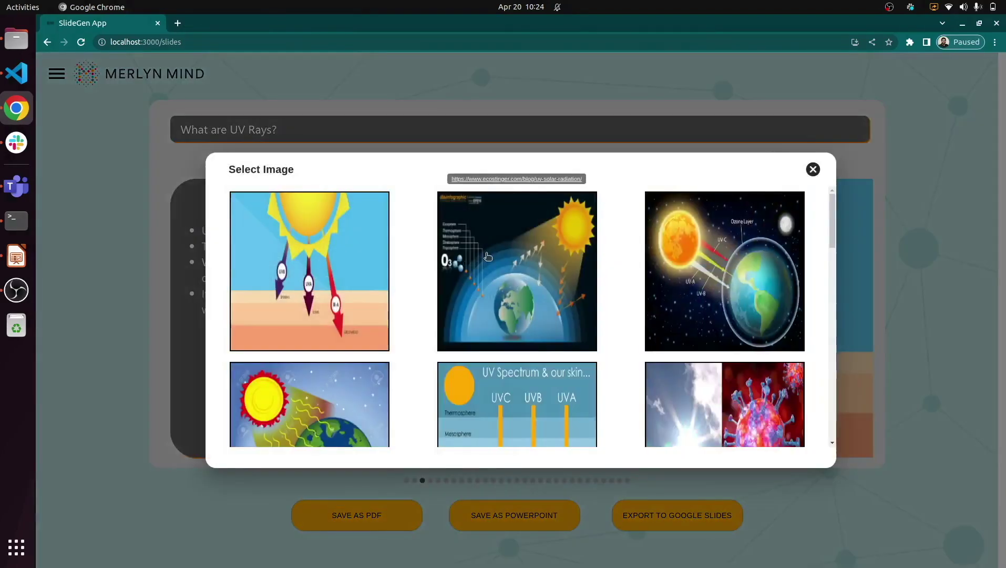
left_click(521, 180)
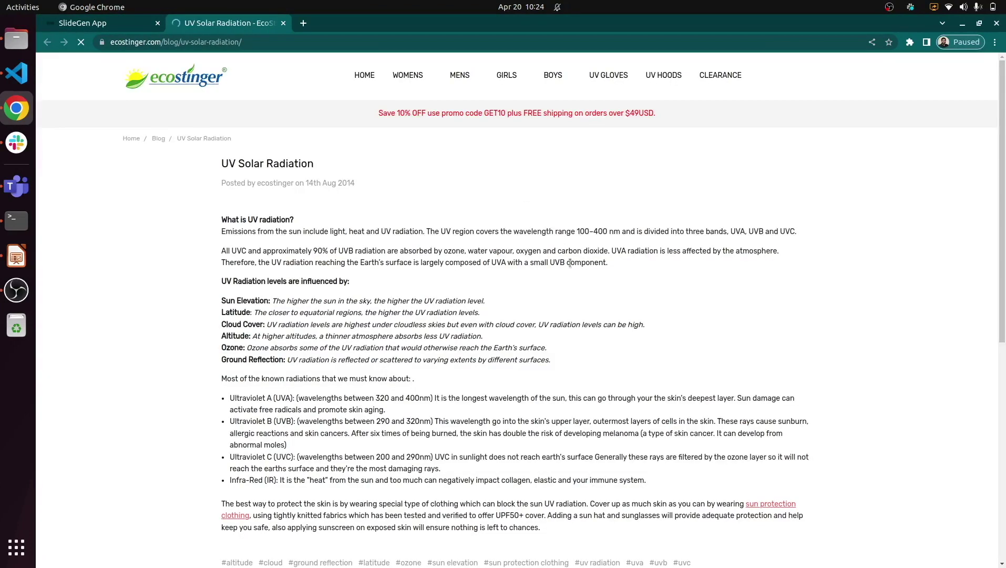
Skim ecostinger's 'UV Solar Radiation' article, then close its tab to return to SlideGen.
scroll(572, 277, "down", 5)
scroll(571, 272, "down", 3)
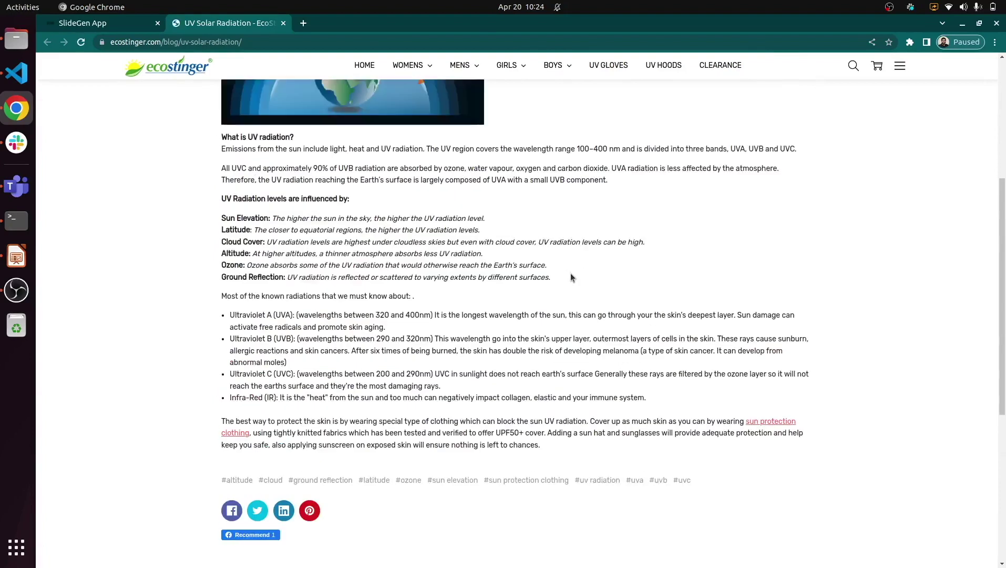
scroll(571, 272, "up", 5)
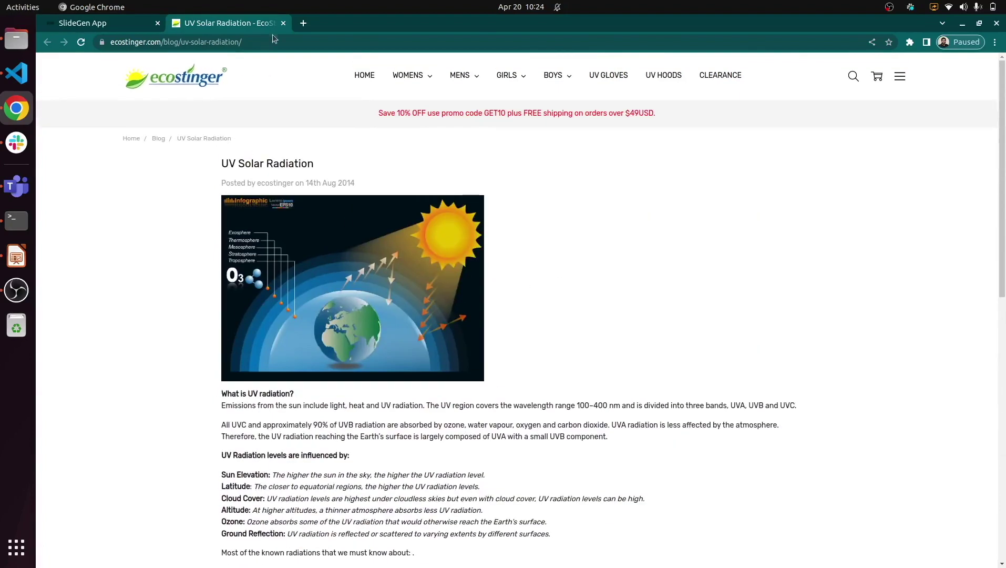
left_click(283, 23)
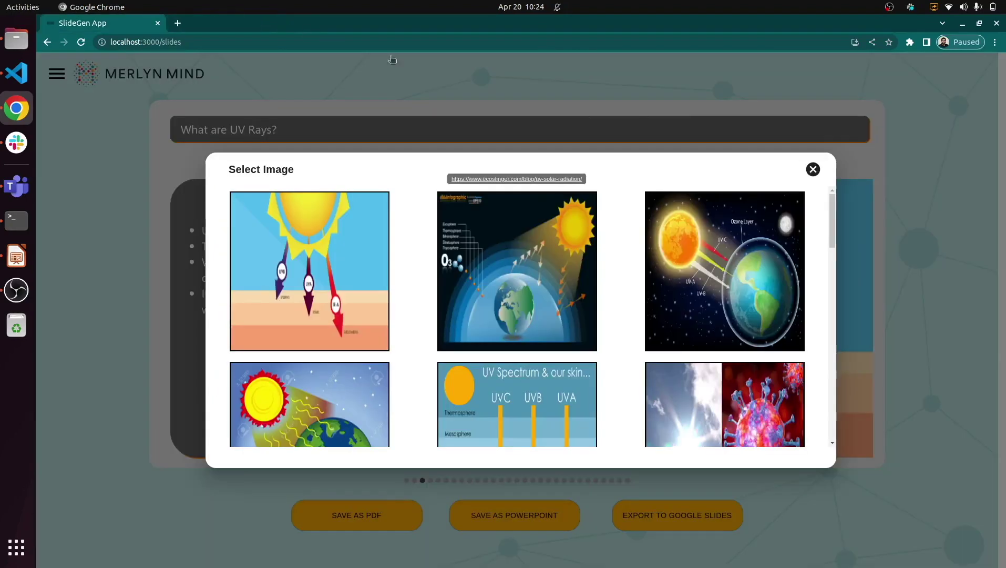
Close the image picker and advance past 'Effect on children' to the 'Health of children' slide.
left_click(813, 169)
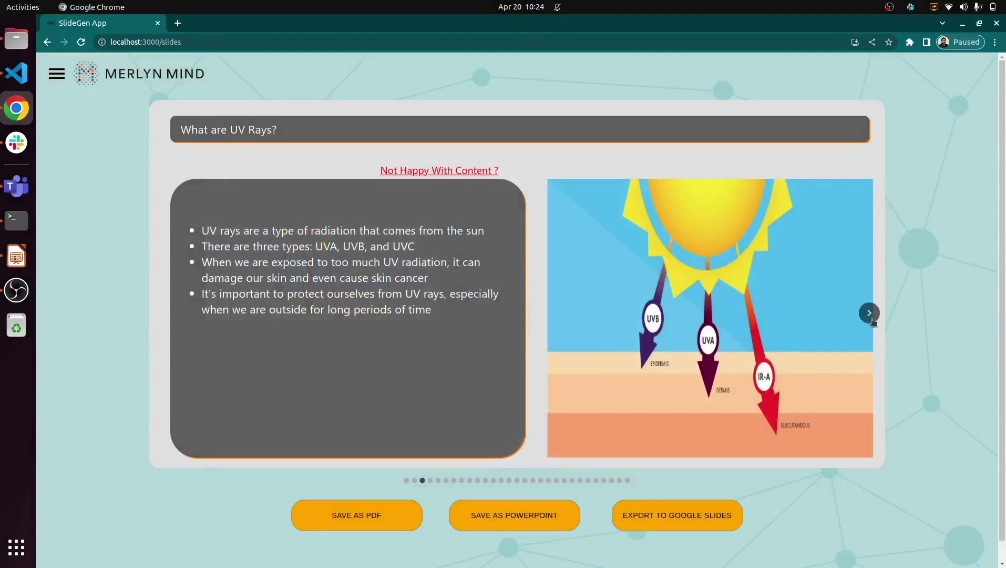
left_click(870, 314)
left_click(870, 314)
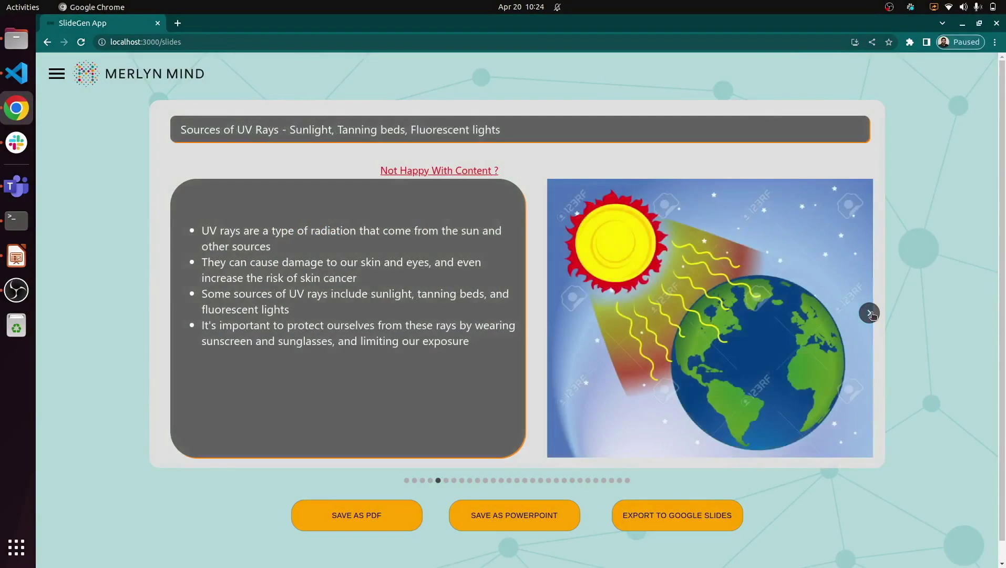
left_click(870, 314)
left_click(870, 314)
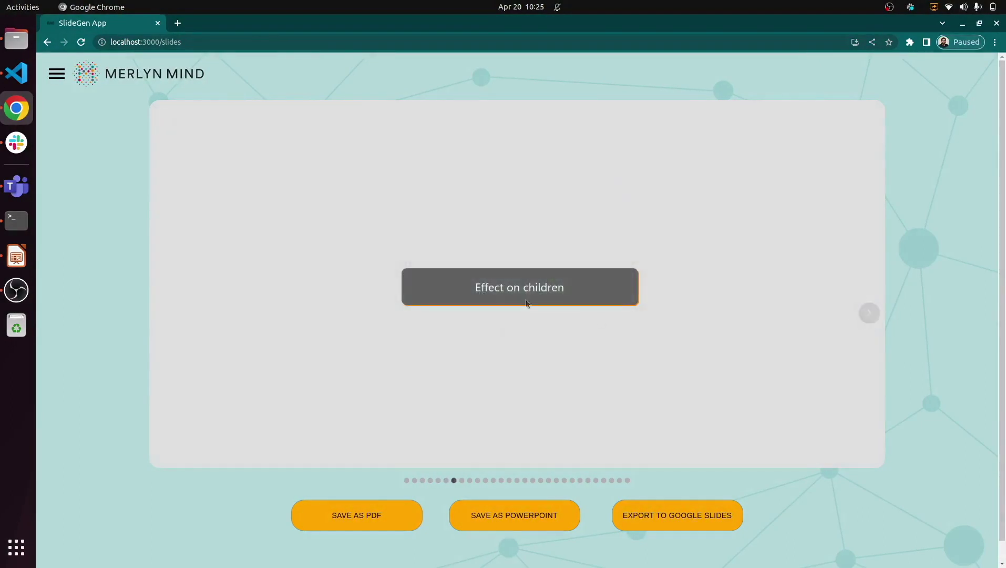
left_click(870, 313)
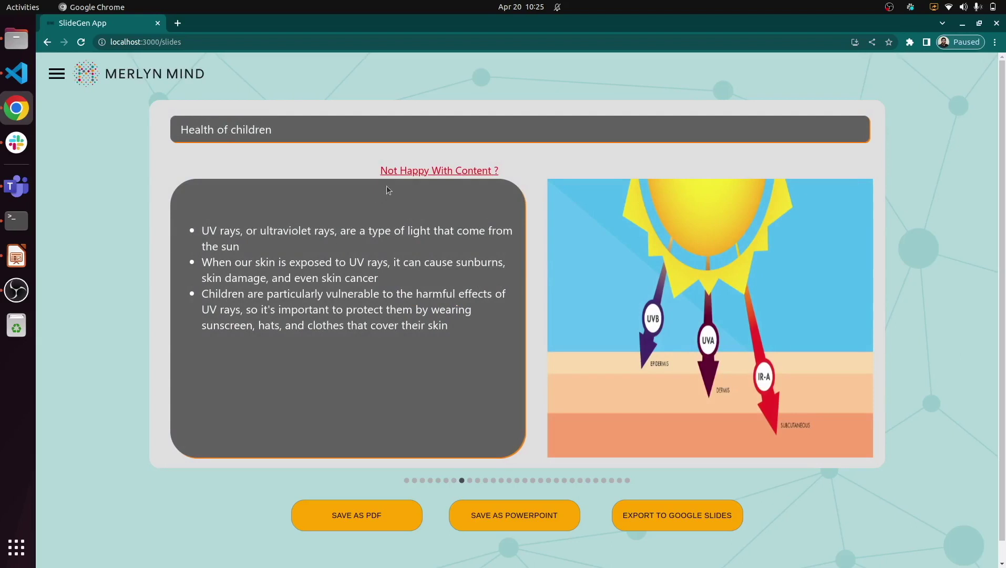
Regenerate the Health of children slide's bullets from the new 'Protection' learning objective.
left_click(405, 173)
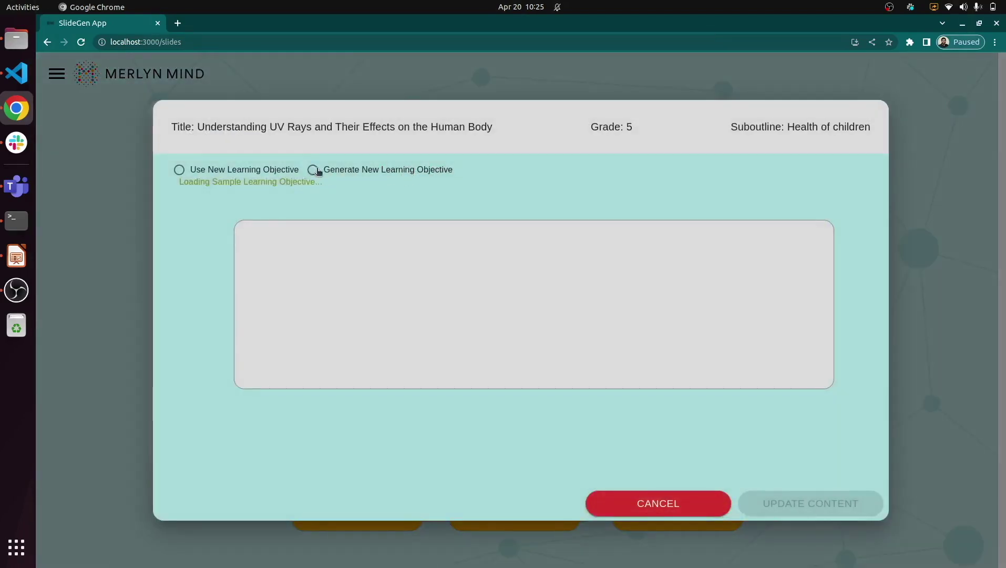
left_click(312, 170)
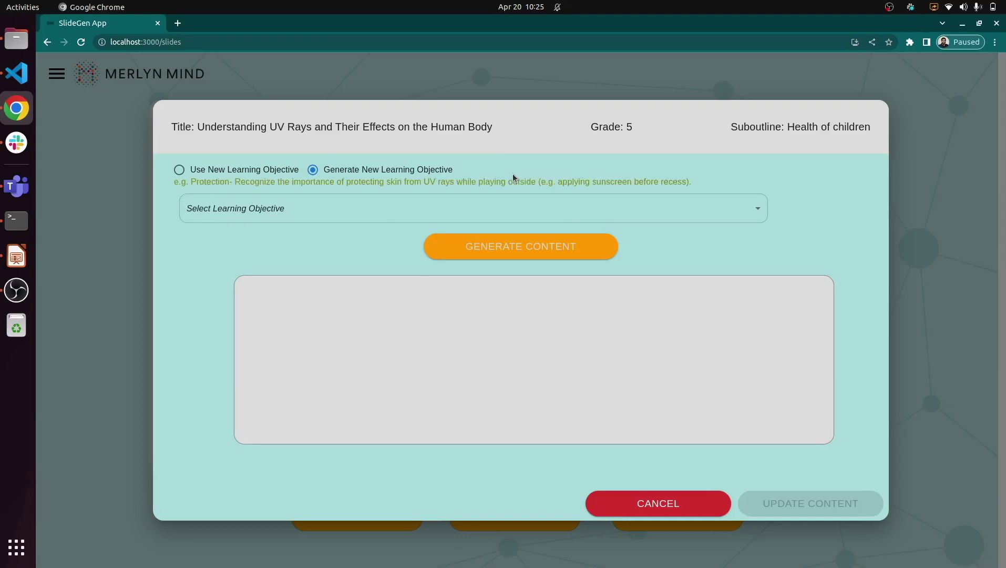
left_click(388, 213)
scroll(345, 302, "down", 2)
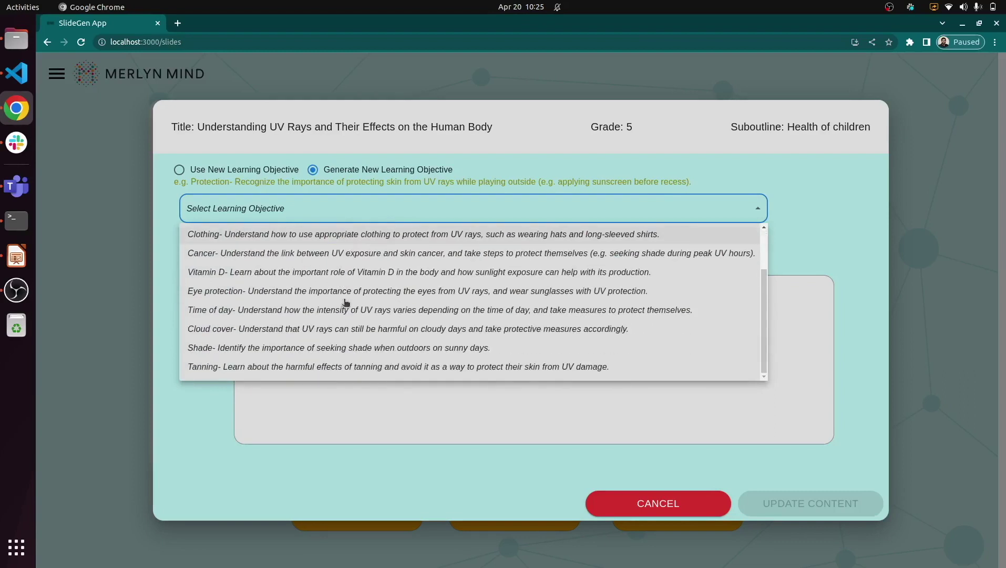
scroll(345, 303, "up", 2)
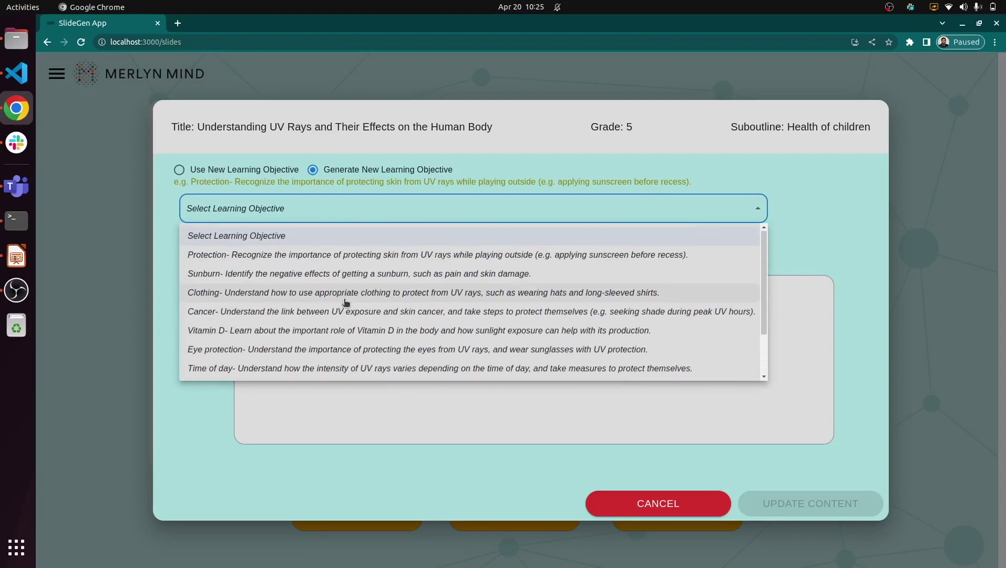
left_click(240, 256)
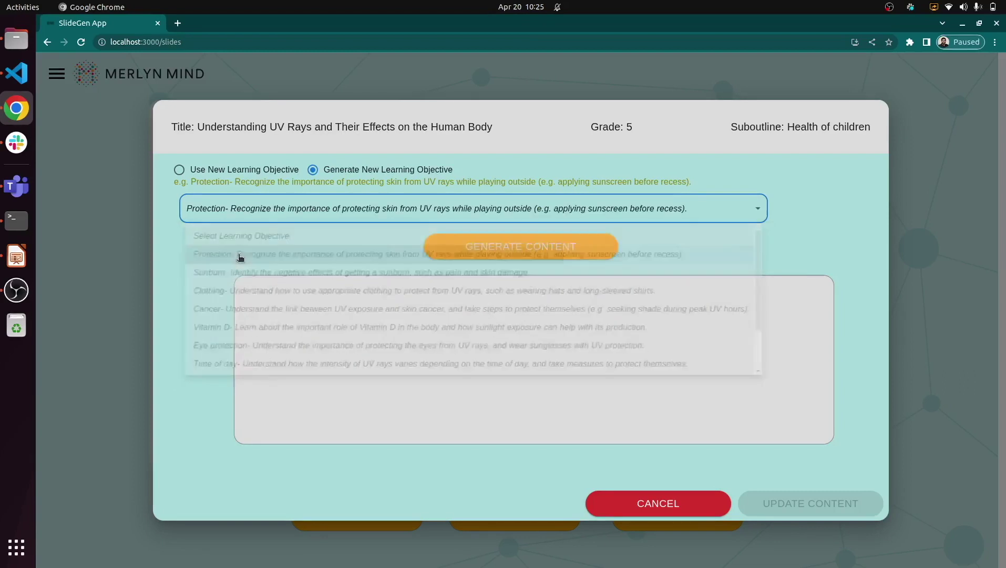
left_click(500, 249)
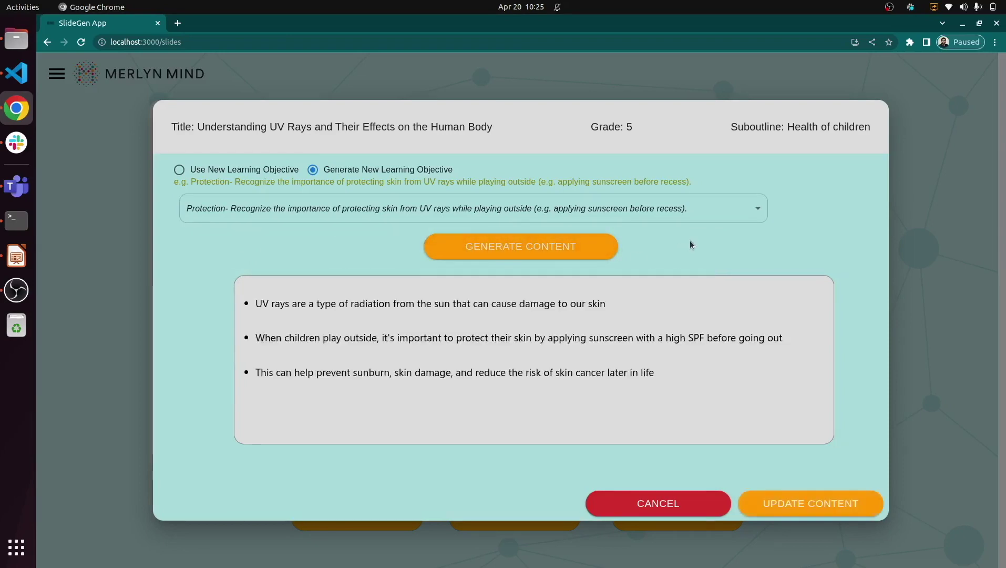
Append a fourth bullet 'Wear sunglasses' and apply the revised bullets to the slide.
left_click(657, 371)
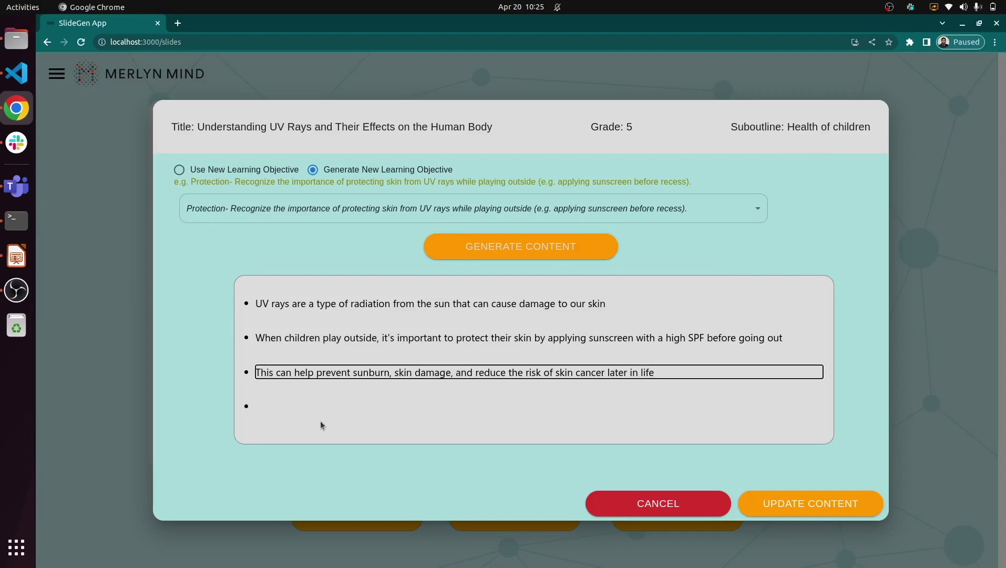
left_click(271, 404)
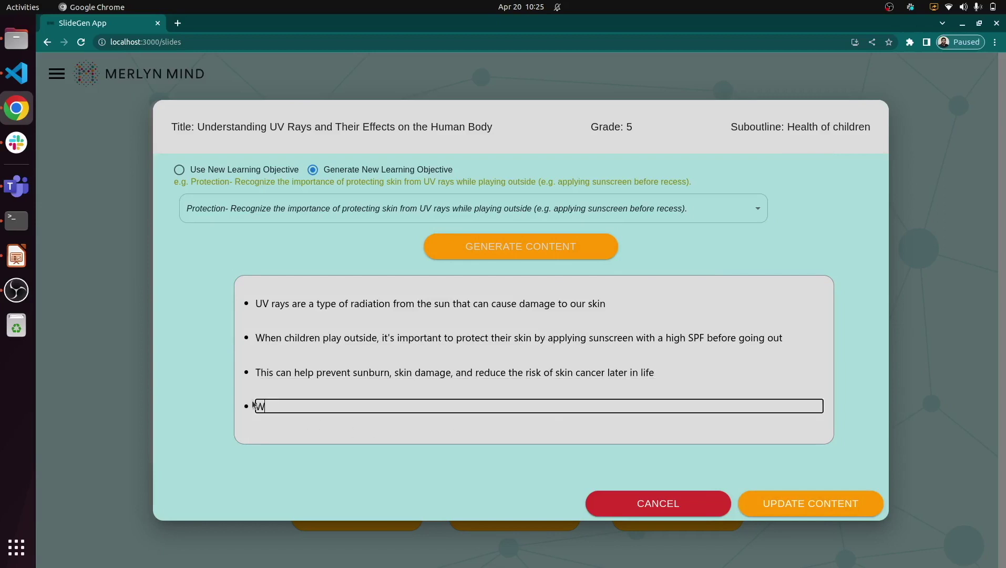
type("Wear sunglasses")
left_click(488, 352)
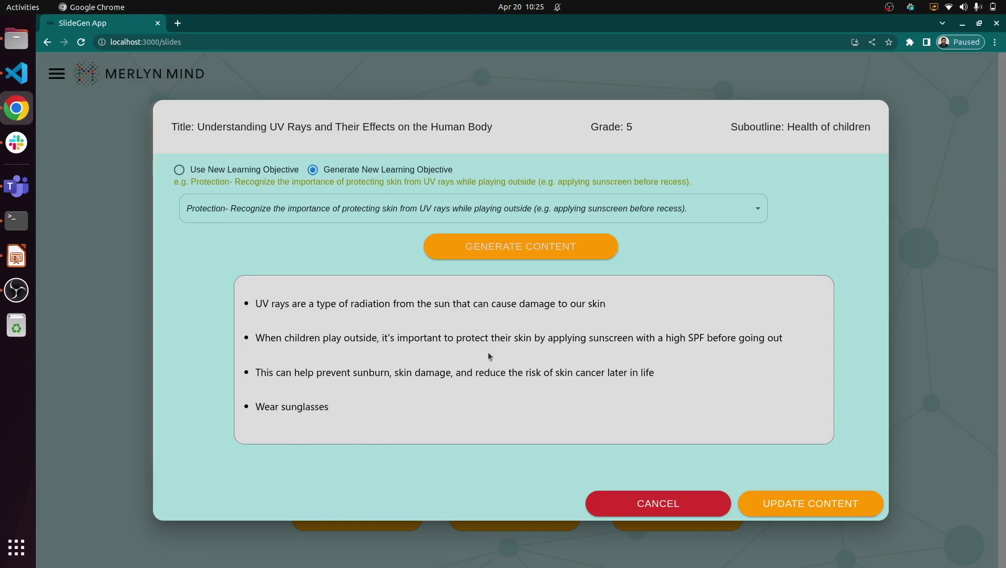
left_click(809, 503)
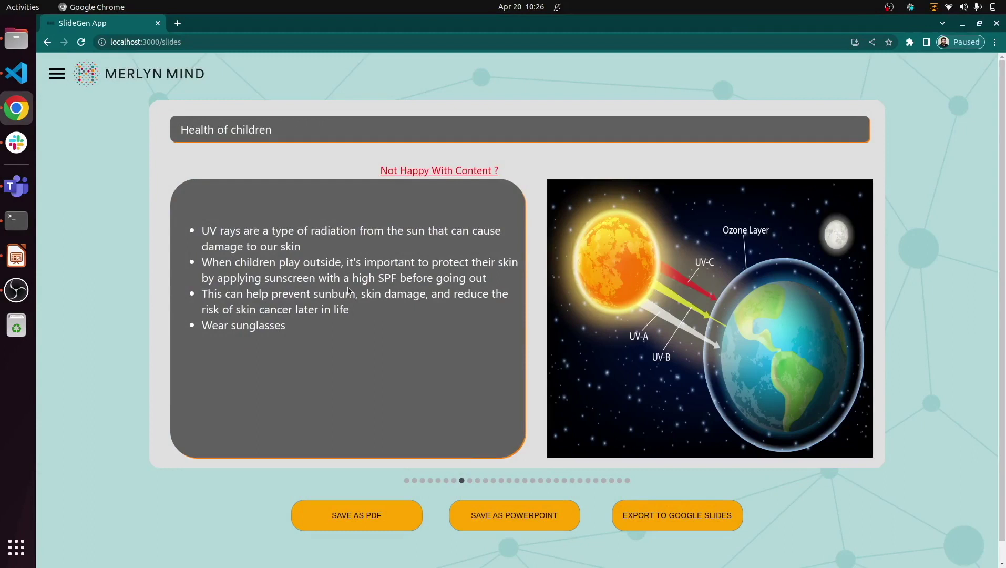
Swap the slide image for the mother-and-daughter sunscreen photo and export the slideshow as PDF.
left_click(602, 367)
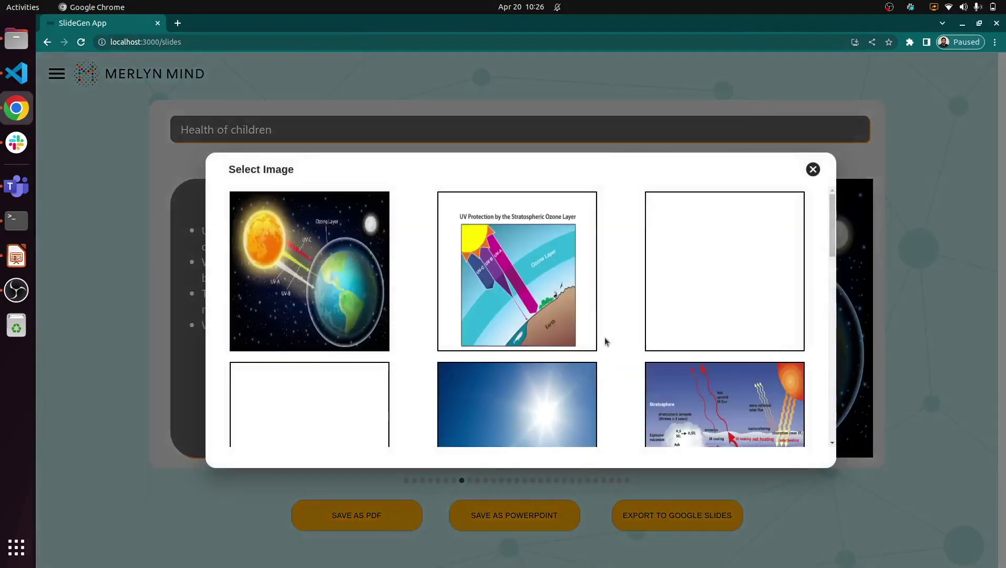
scroll(604, 339, "down", 5)
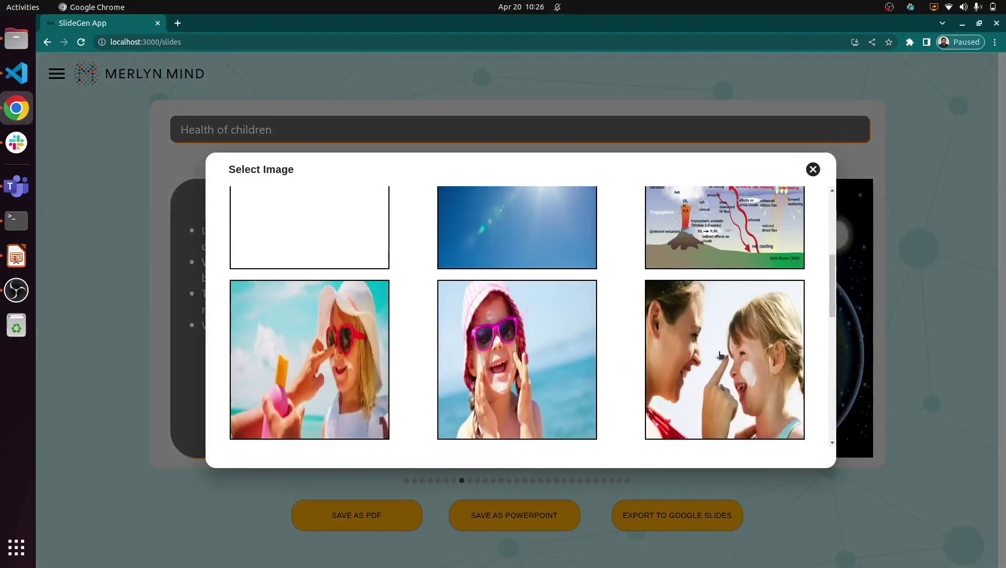
left_click(720, 355)
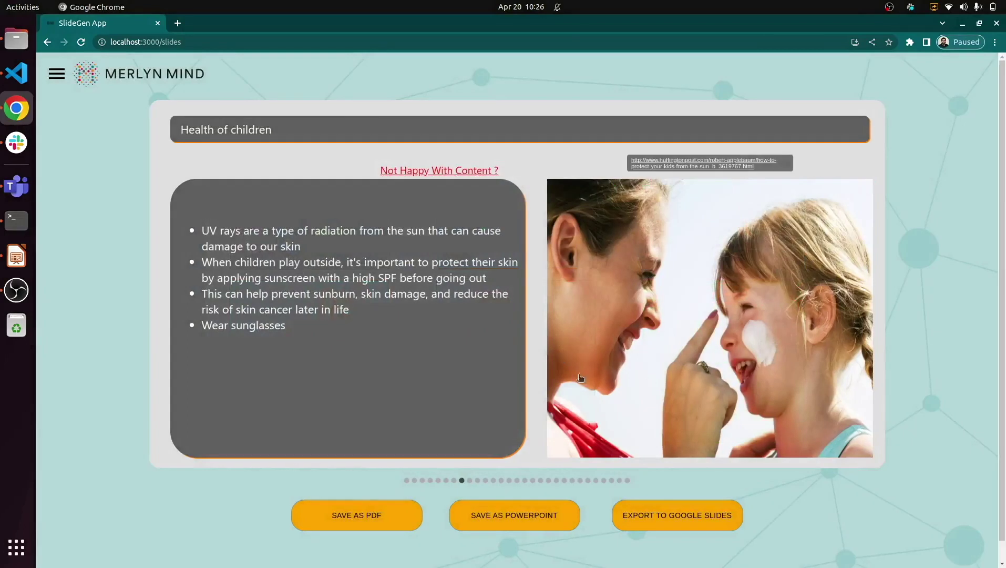
left_click(367, 520)
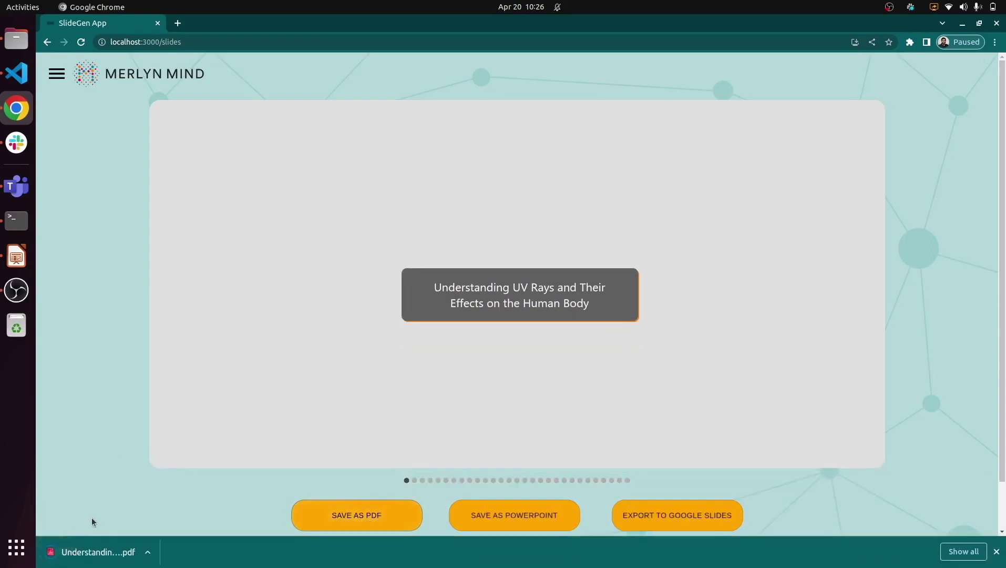
Open the downloaded PDF and scroll down to the Health of children page.
left_click(90, 552)
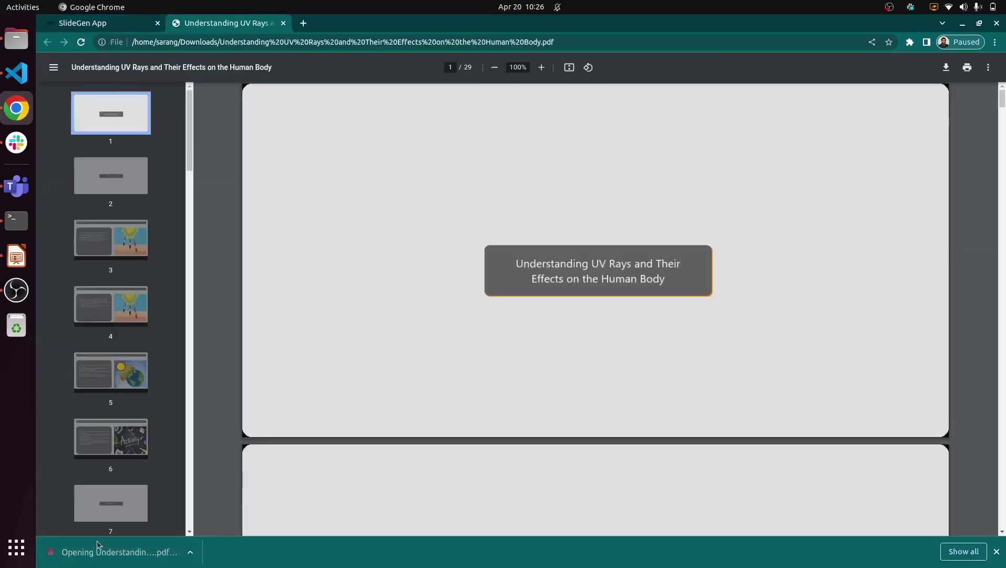
scroll(407, 322, "down", 4)
scroll(408, 325, "down", 20)
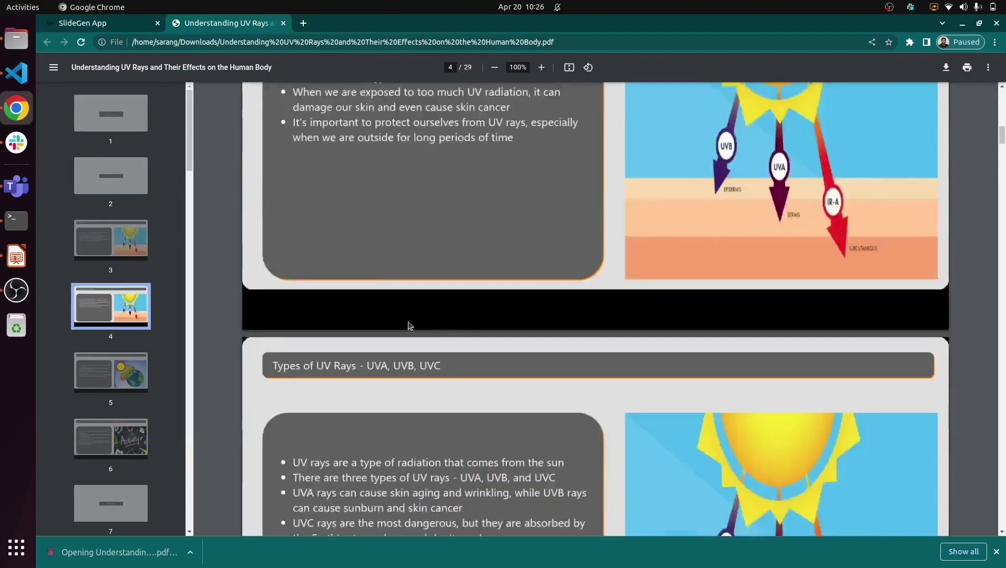
scroll(410, 326, "down", 20)
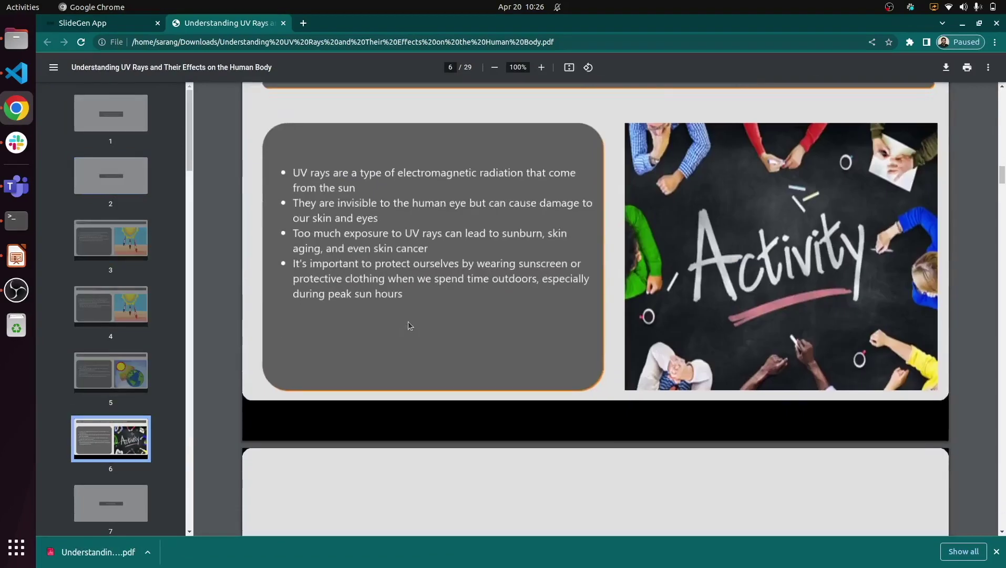